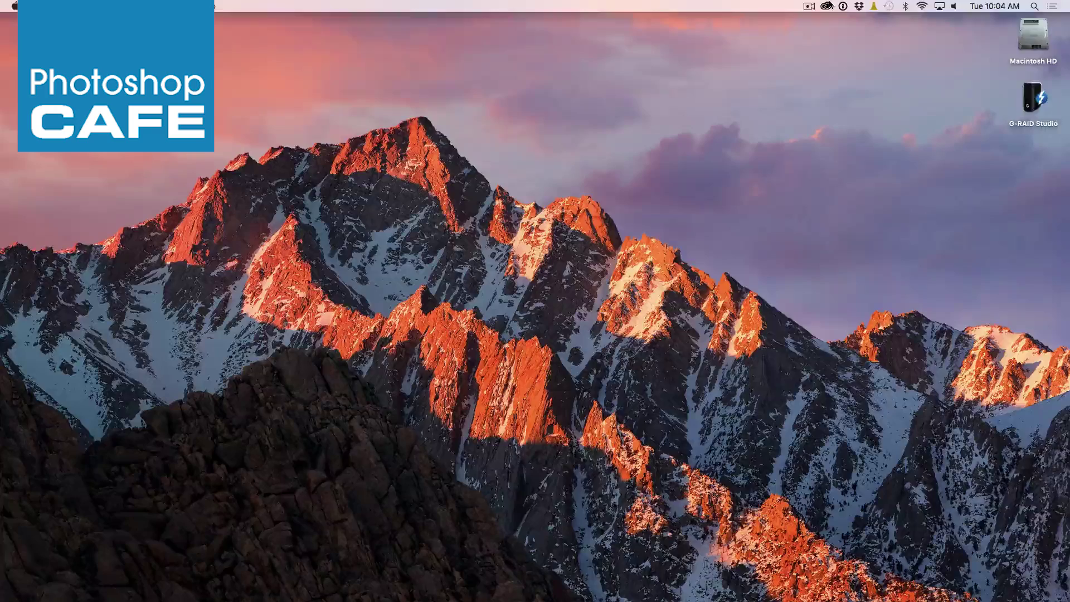
- From the Creative Cloud menu-bar panel, update Photoshop CC (2017) and approve with the admin password
click(827, 6)
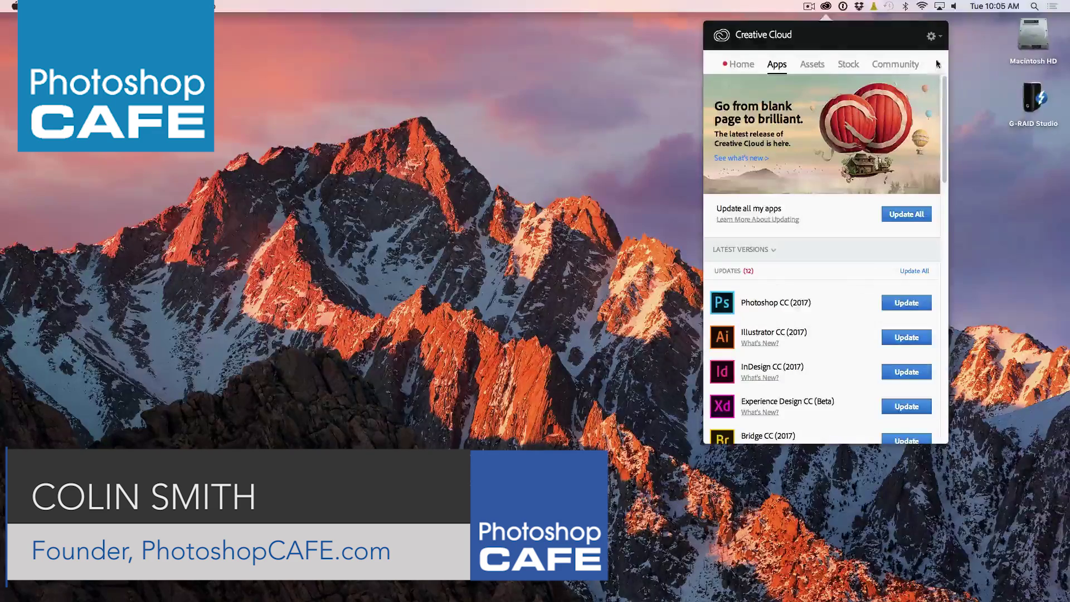
click(932, 37)
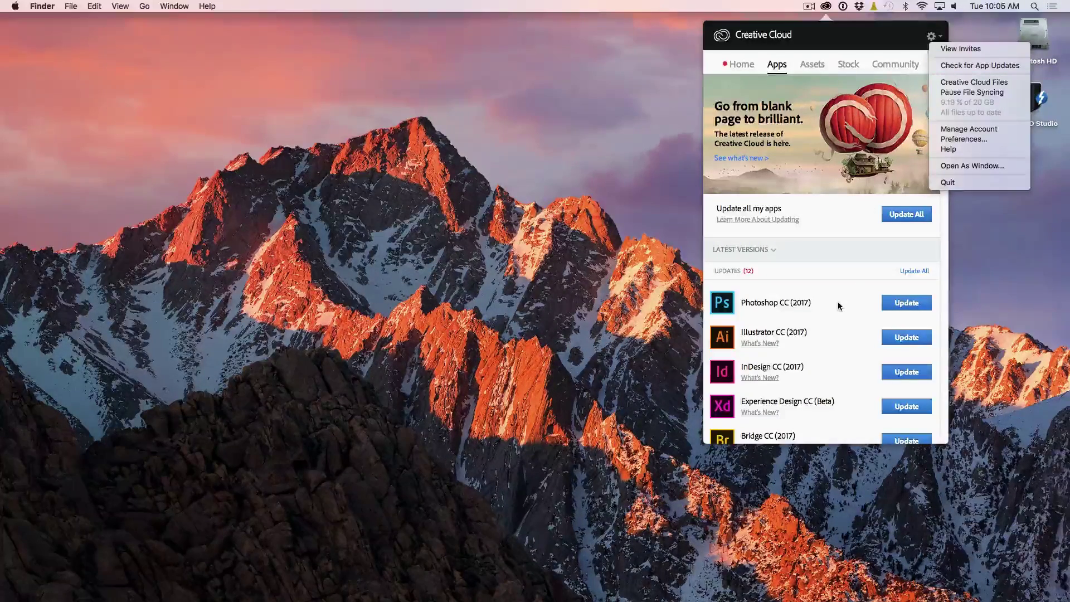
click(905, 304)
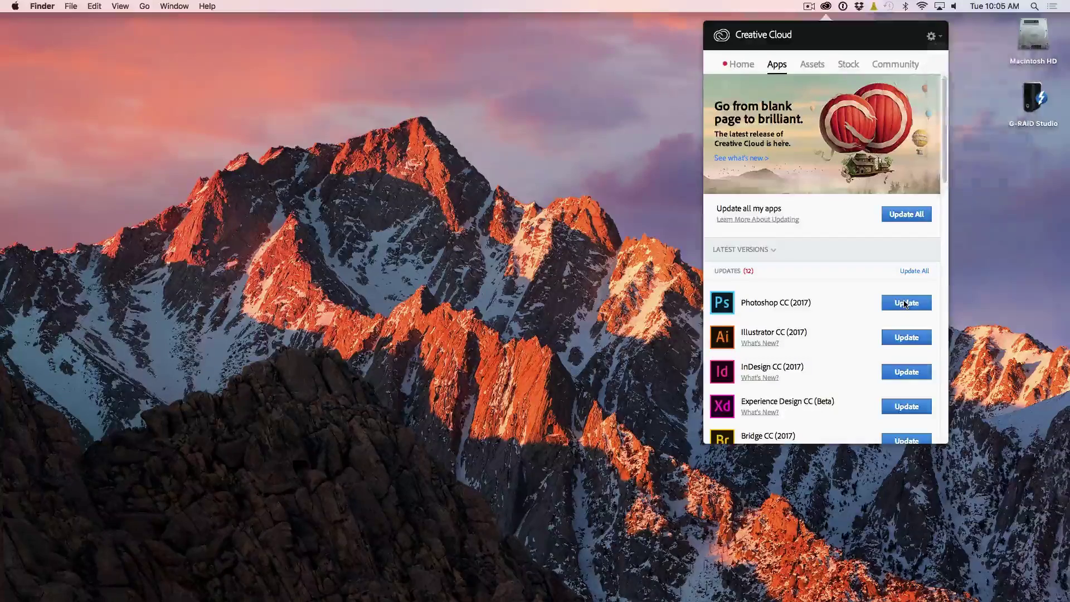
click(905, 303)
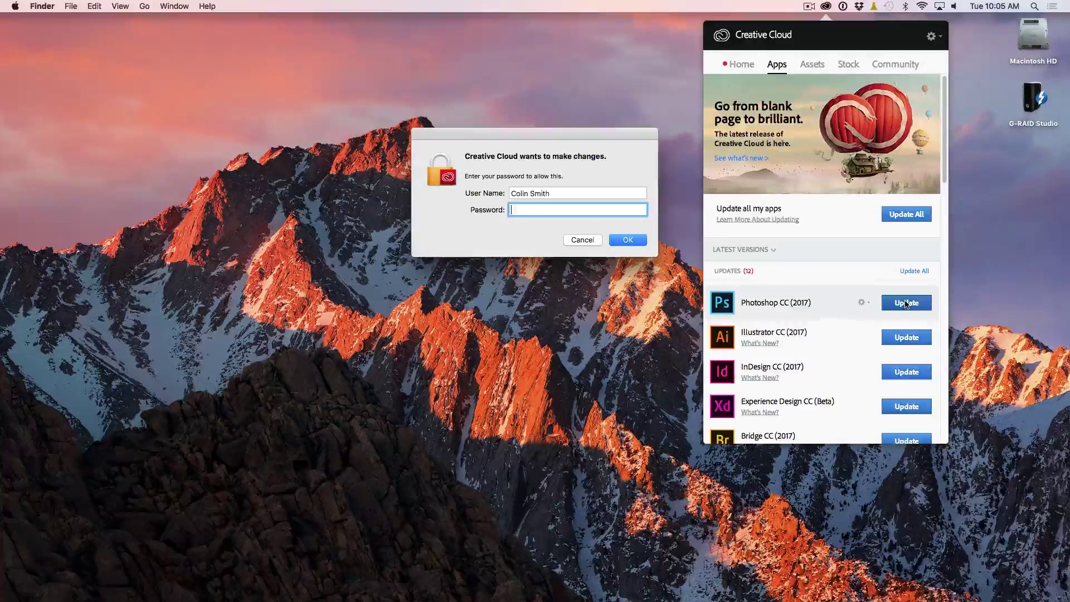
text(a)
text(aa)
key(Return)
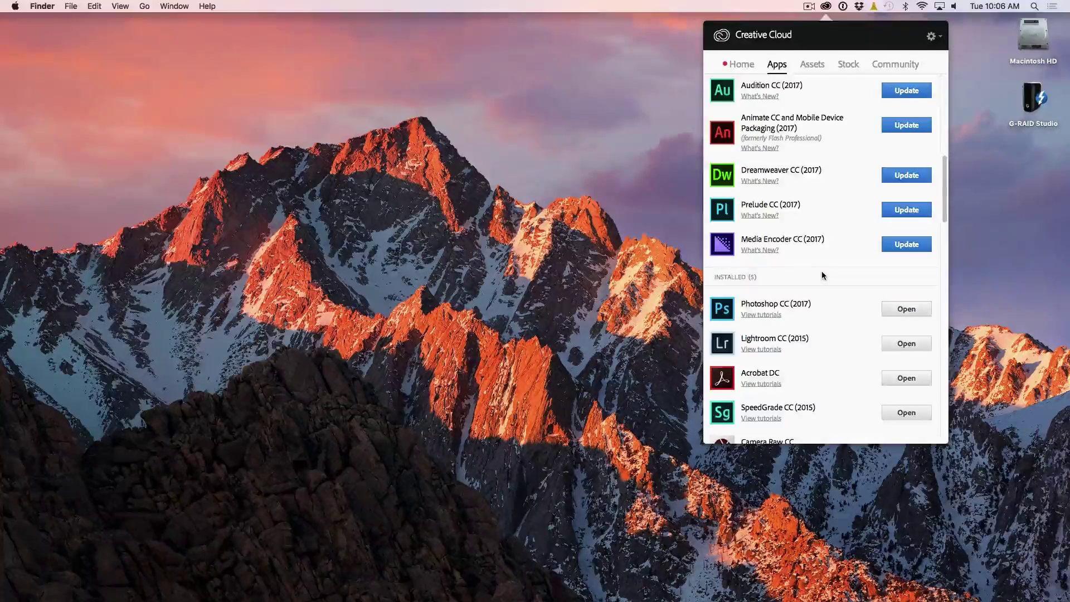
- Scroll to the Installed apps and launch the updated Photoshop CC (2017)
scroll(827, 276, down, 3)
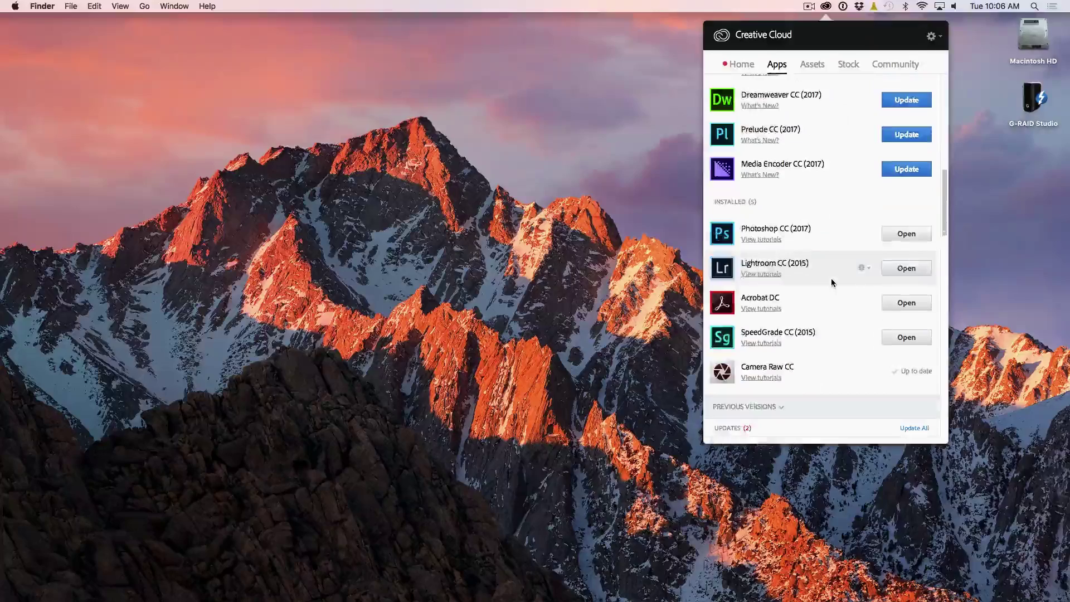
click(904, 236)
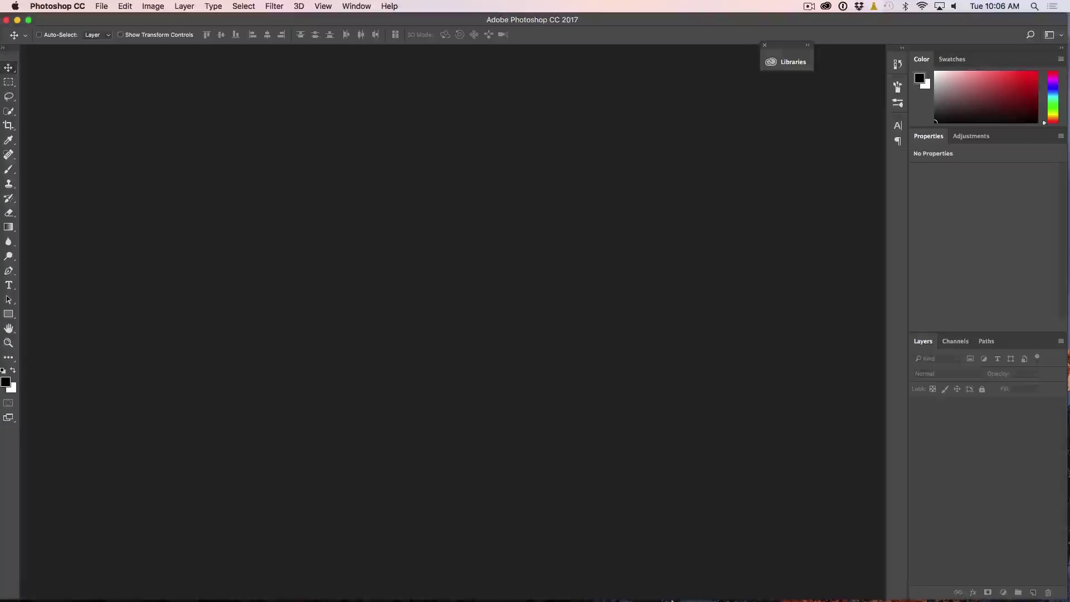
mouse_move(654, 599)
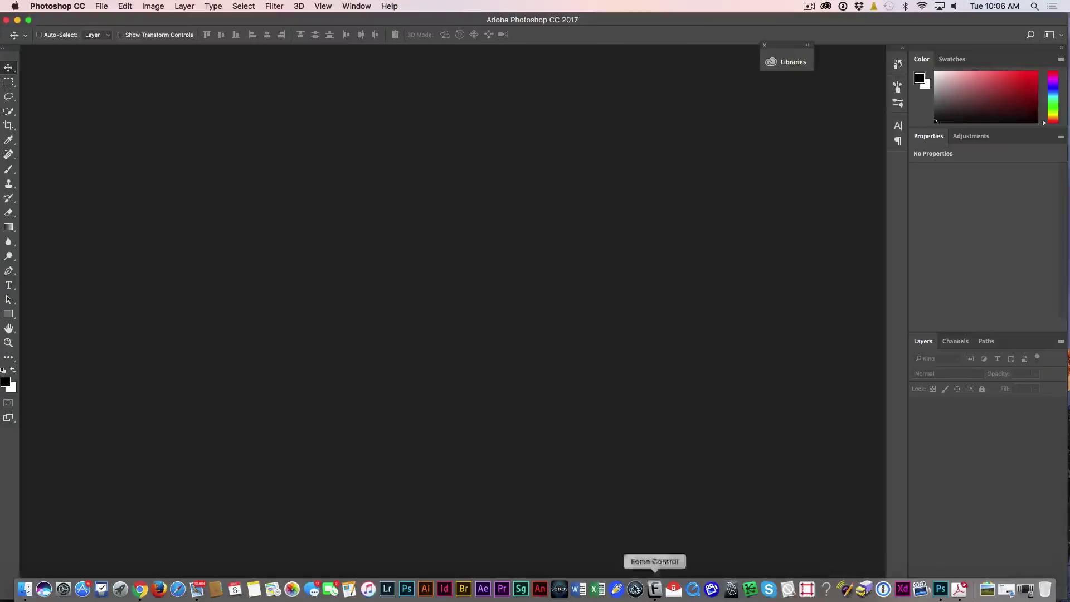
- Launch Photoshop CC 2015.5 for comparison and check that the 2017 Filter menu lists only built-in filters
click(407, 590)
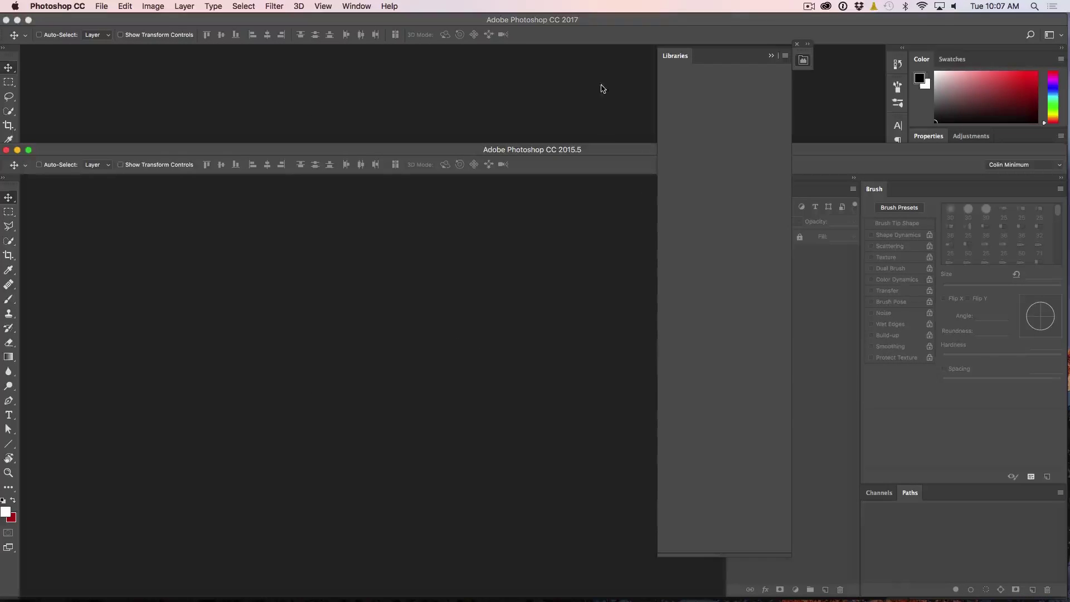
drag(602, 147, 605, 68)
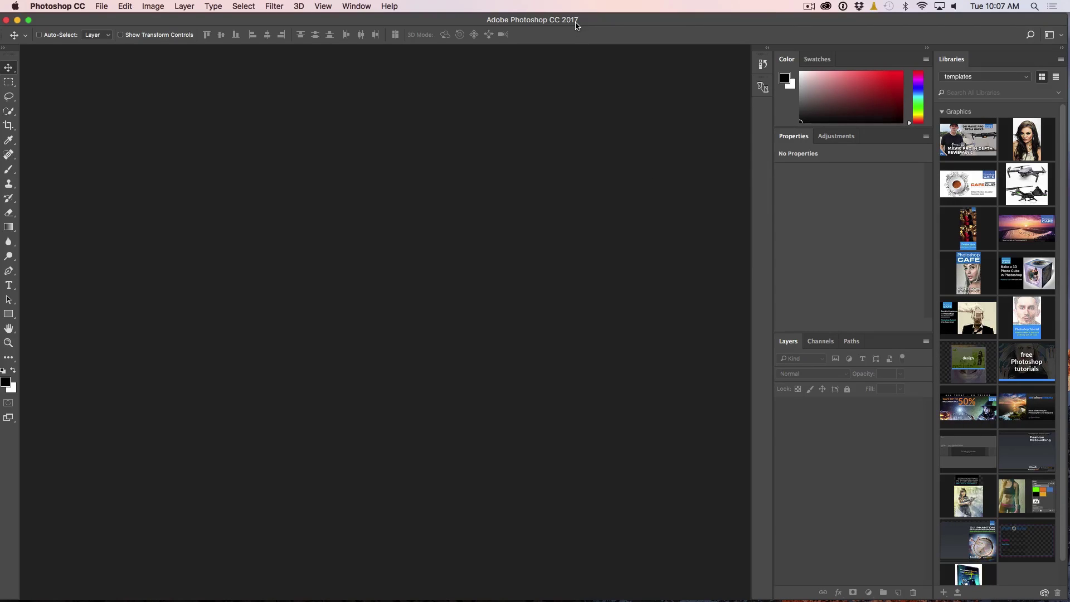
click(275, 4)
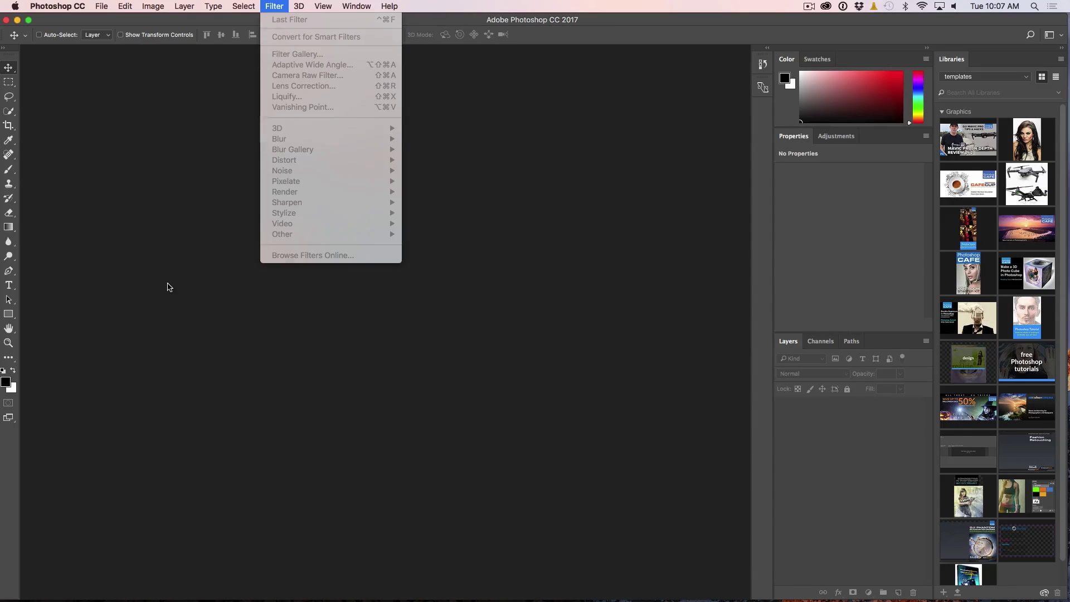
click(140, 165)
click(58, 6)
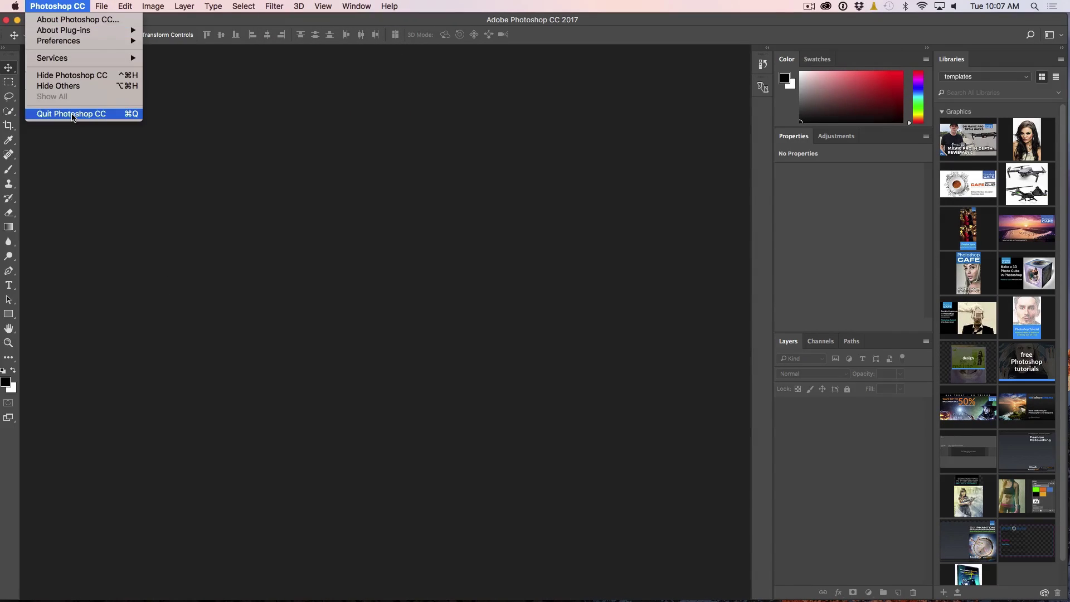
- Quit Photoshop and show Macintosh HD's Applications folder in an enlarged Finder window
click(71, 111)
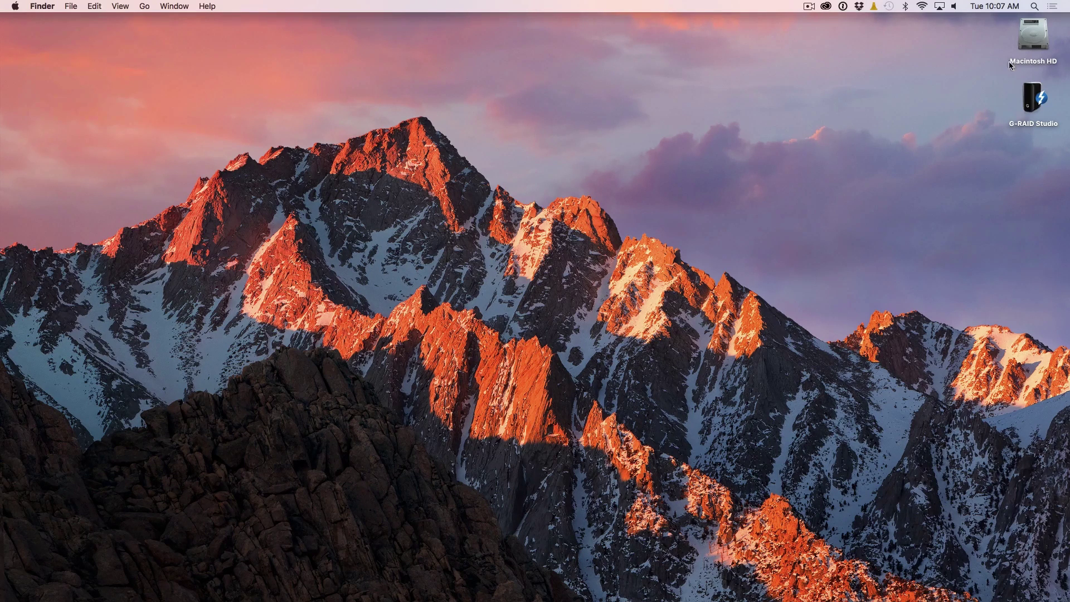
double_click(1034, 34)
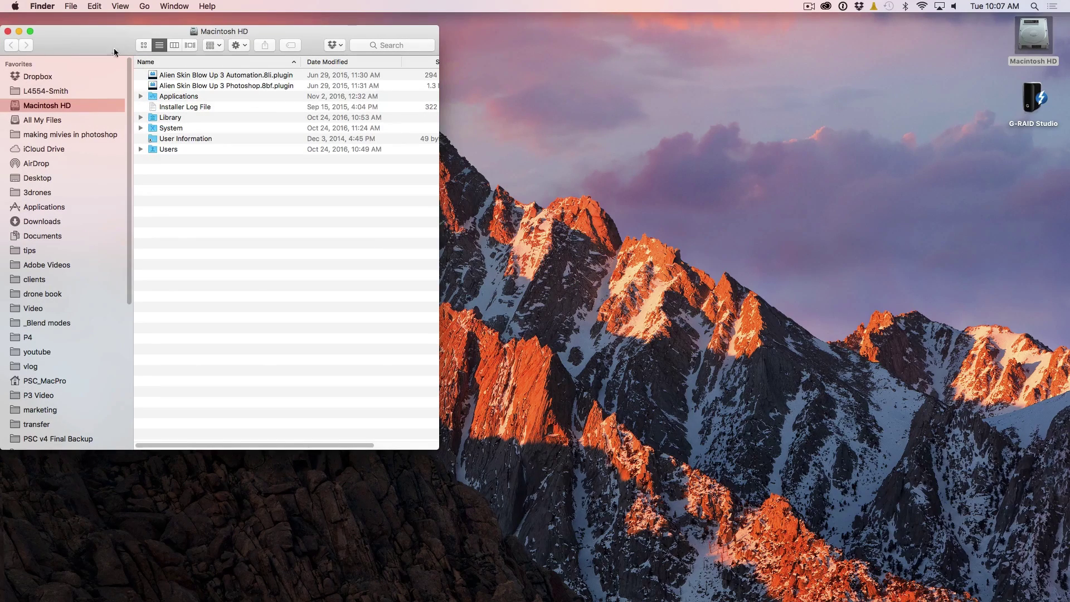
key(super+shift+a)
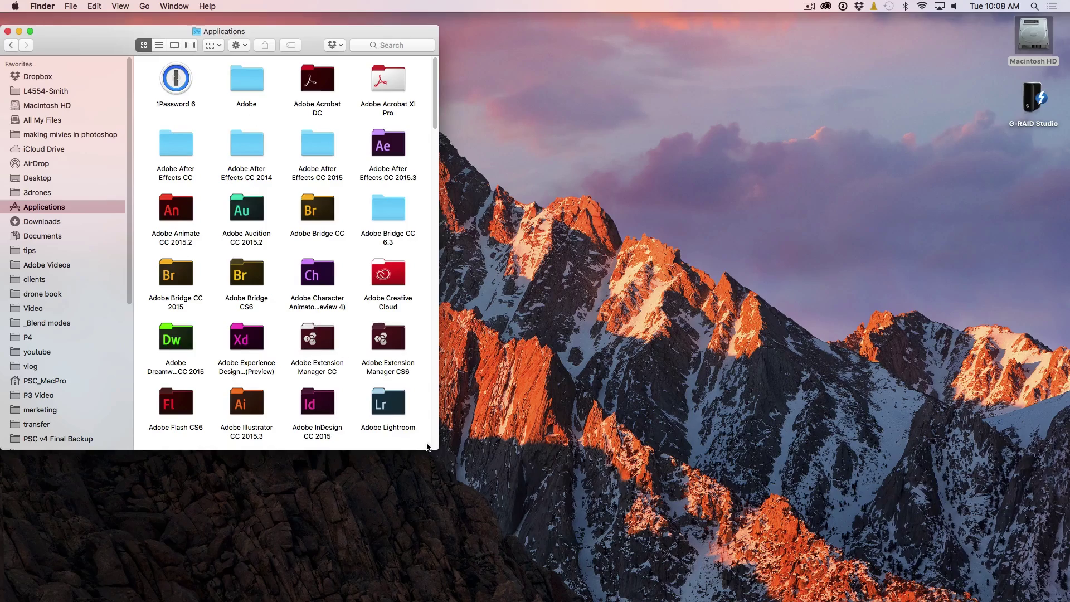
drag(435, 446, 642, 531)
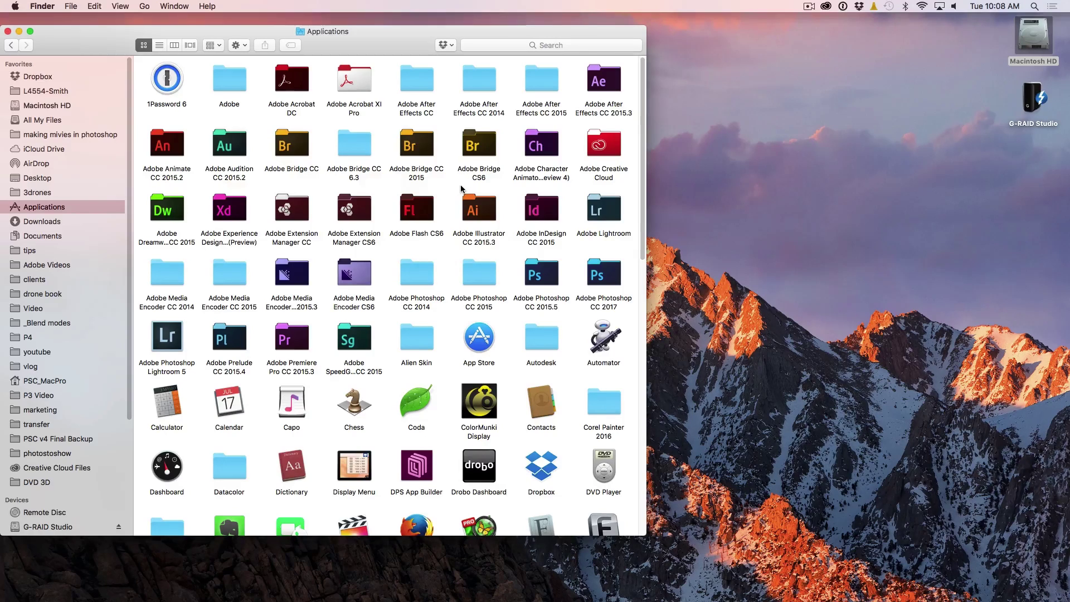
click(614, 281)
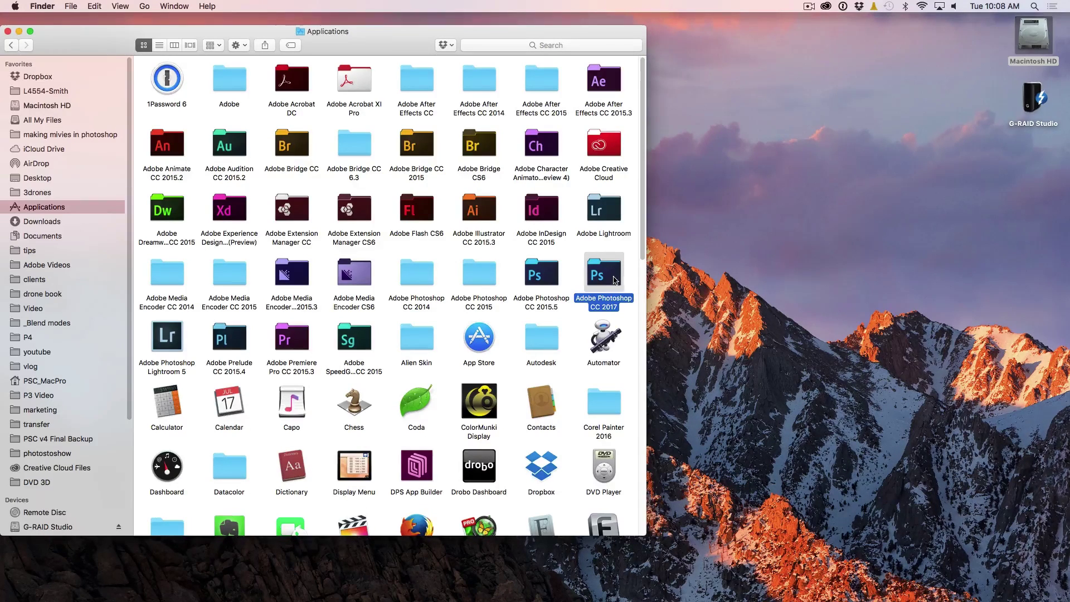
- Open the Photoshop CC 2017 Plug-ins folder in its own Finder tab, then return to Applications
double_click(615, 279)
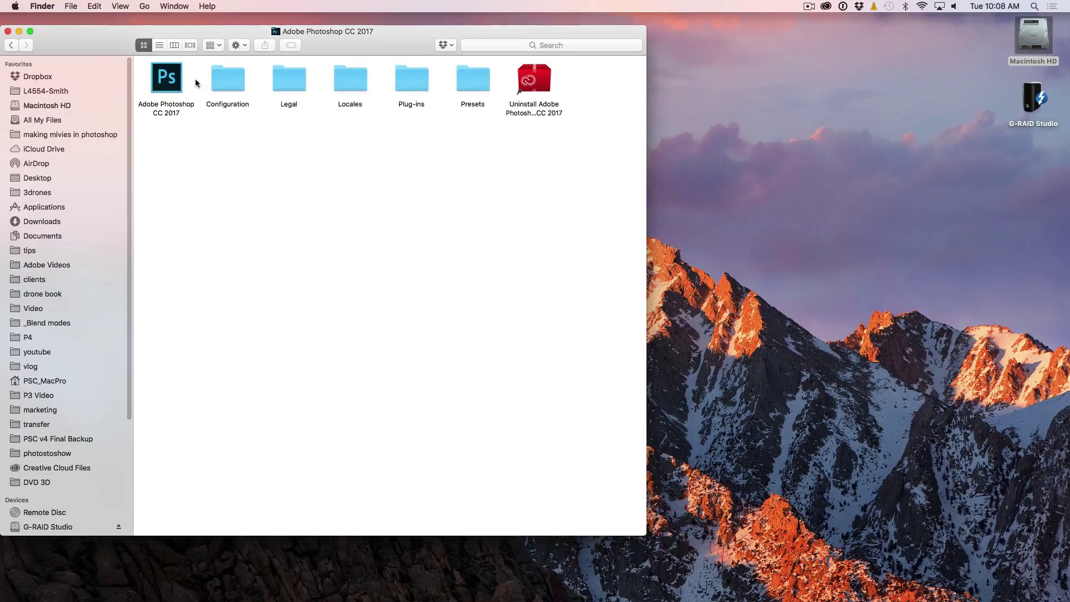
click(412, 86)
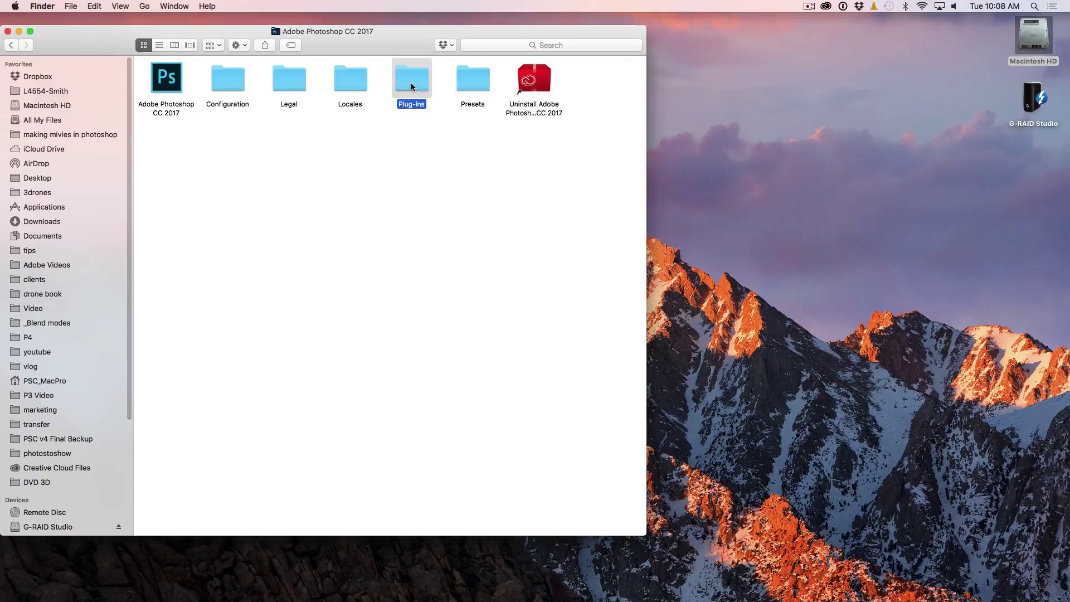
double_click(412, 86)
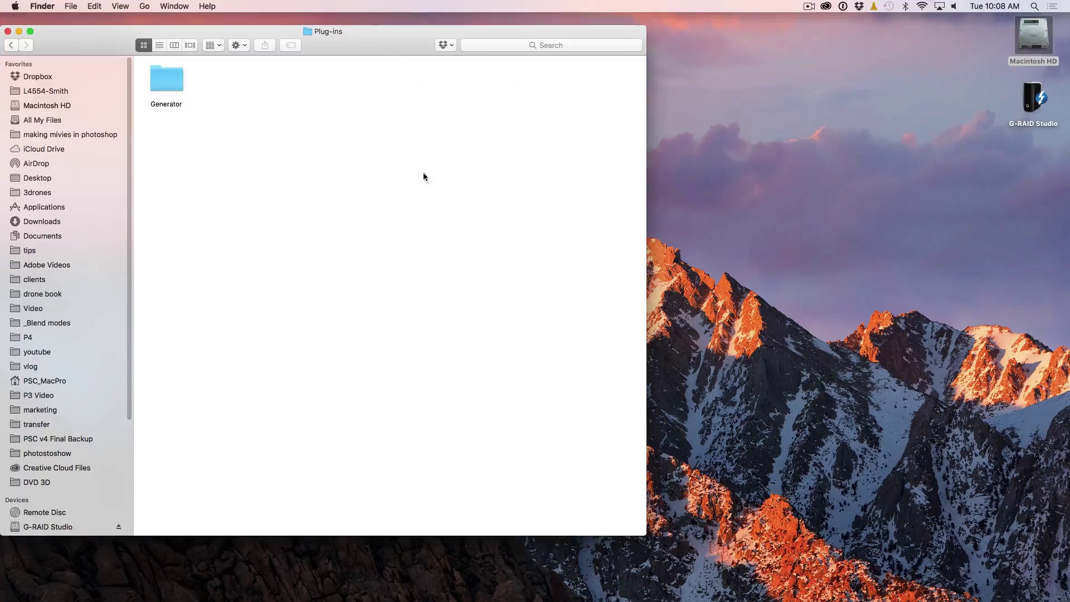
click(11, 45)
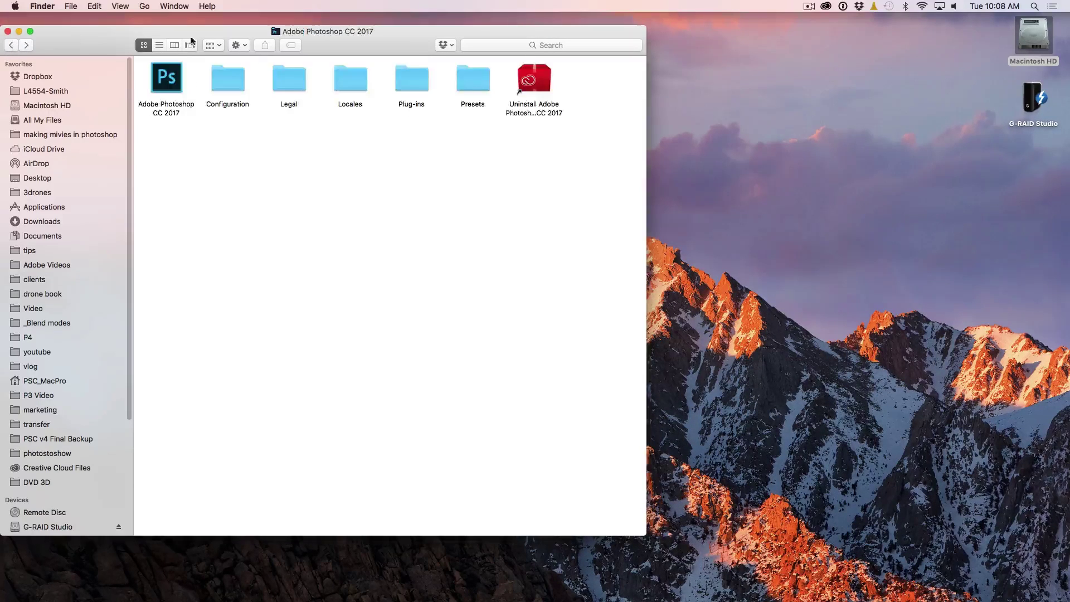
super+double_click(411, 84)
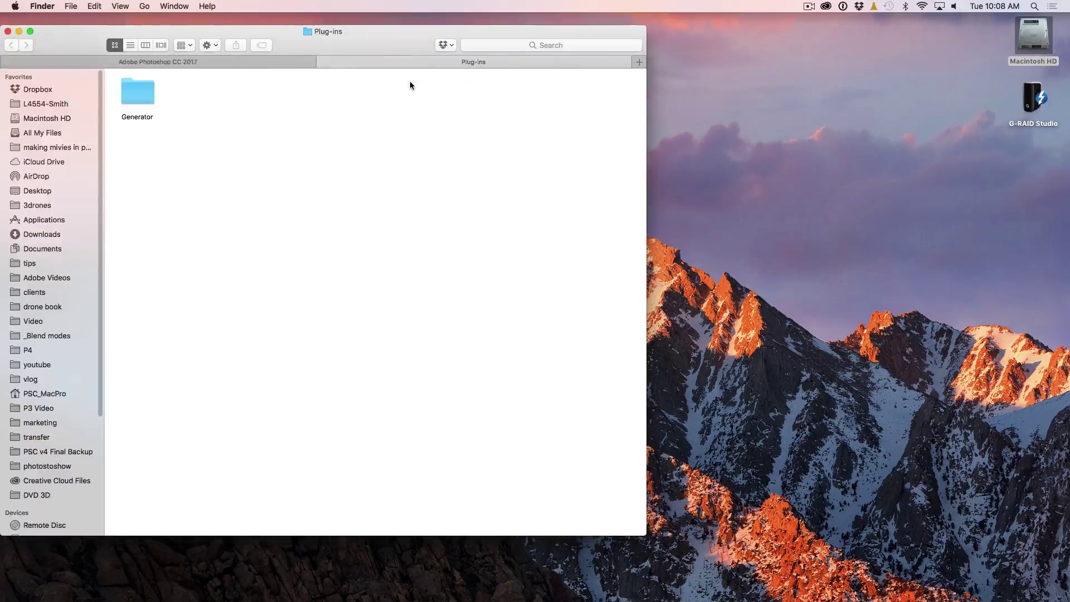
click(221, 63)
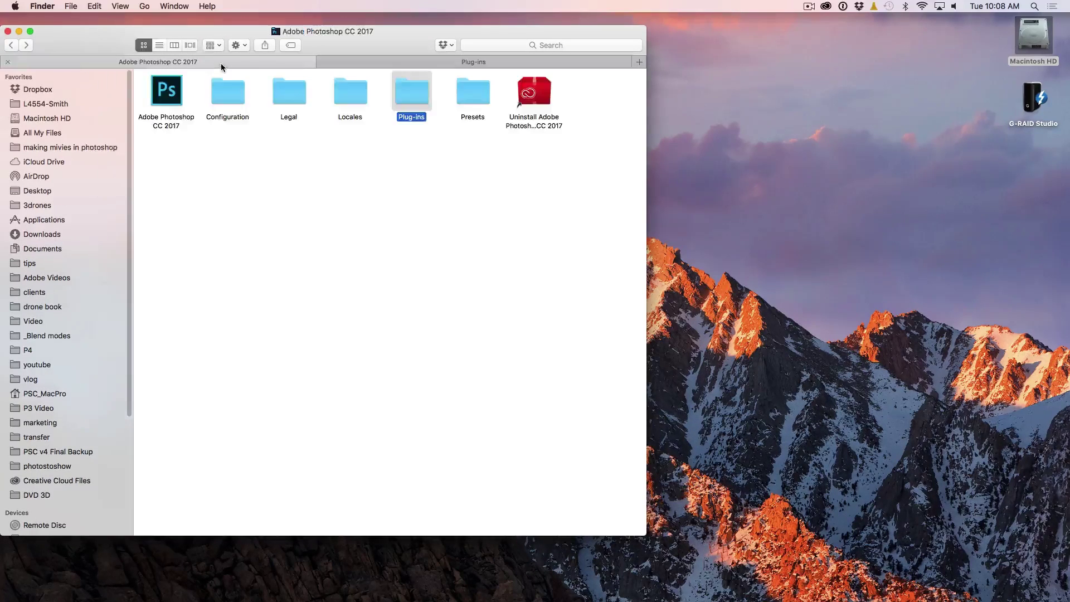
super+click(285, 33)
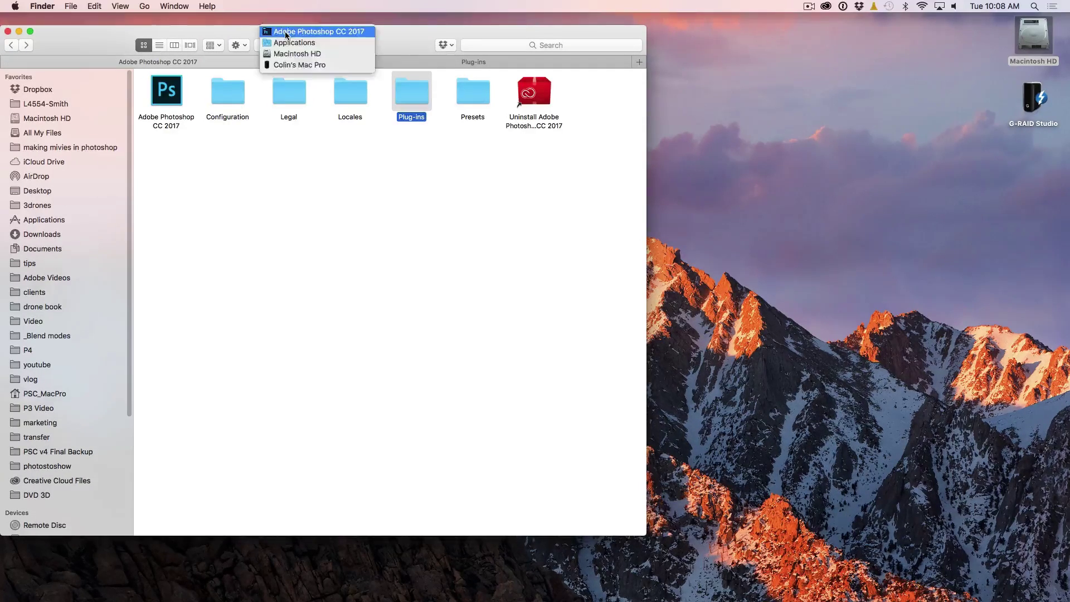
click(290, 43)
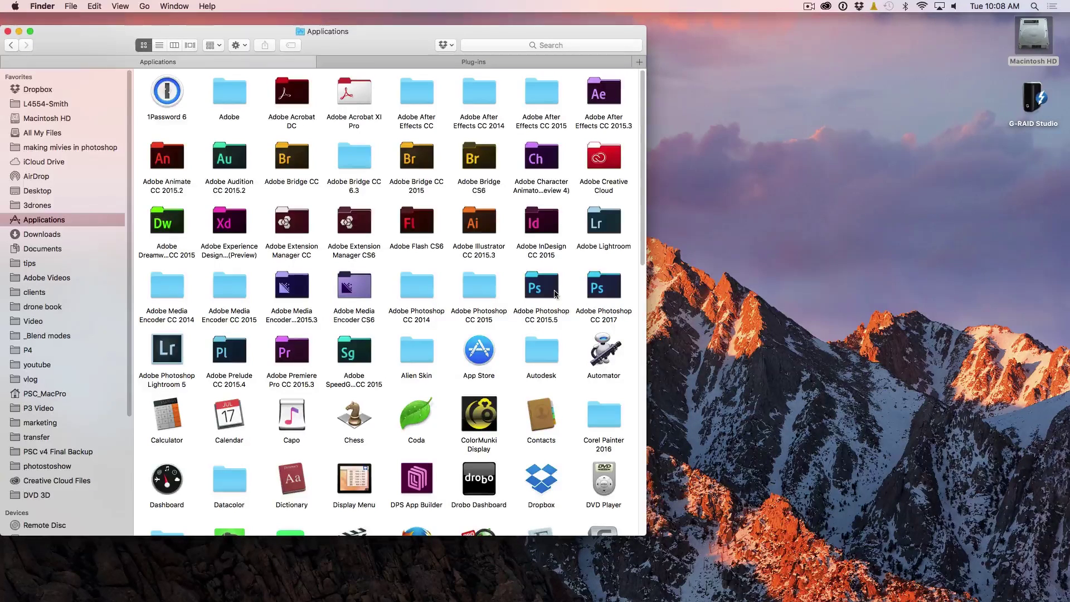
- Open the CC 2015.5 and CC 2015 folders in tabs and move the Plug-ins tab to a new window
double_click(555, 294)
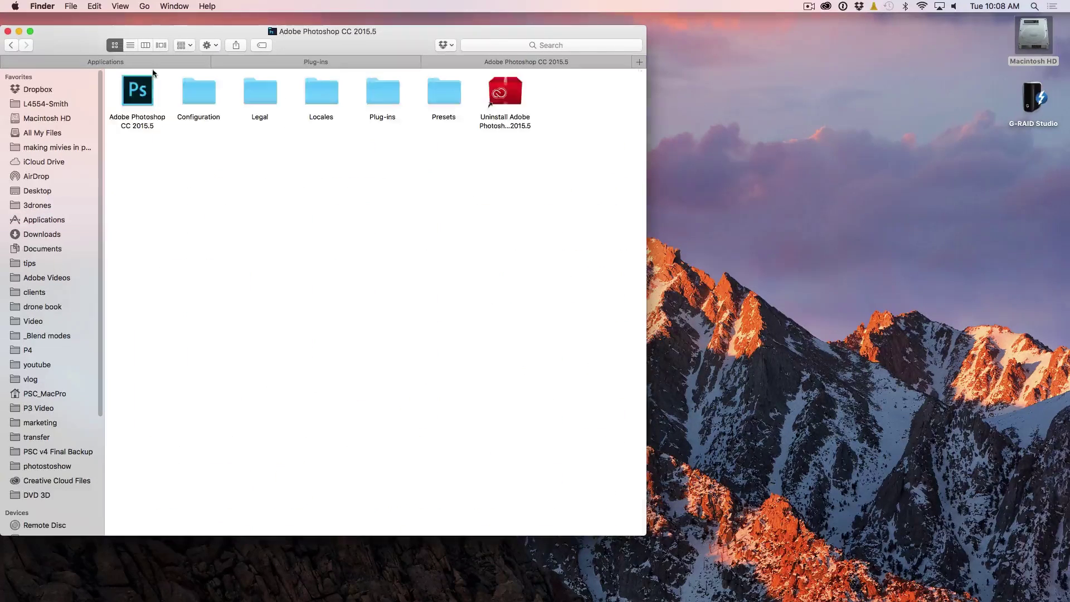
click(158, 63)
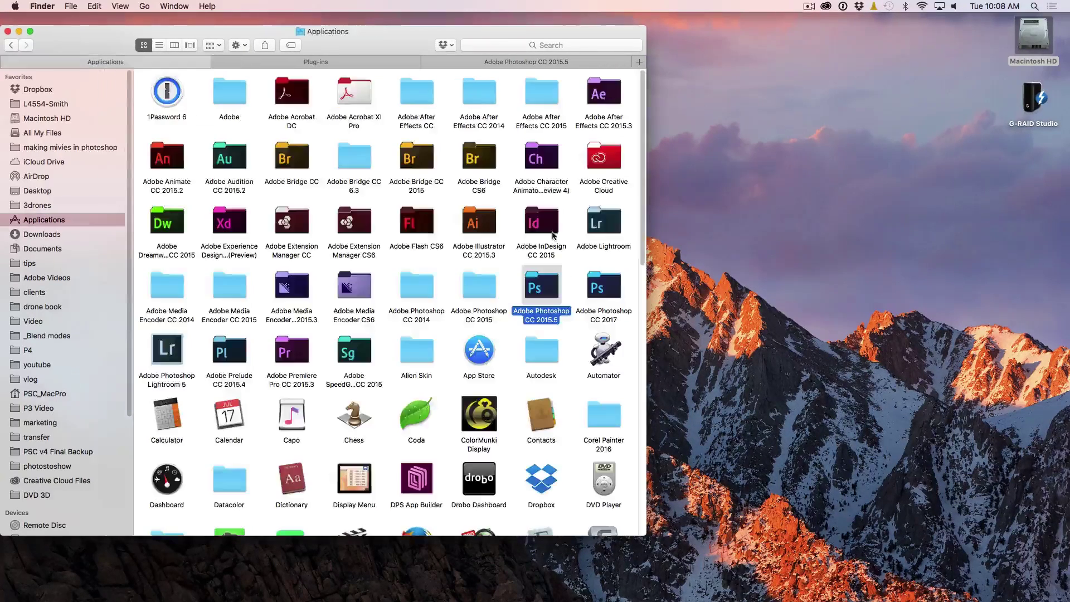
super+click(493, 283)
double_click(493, 283)
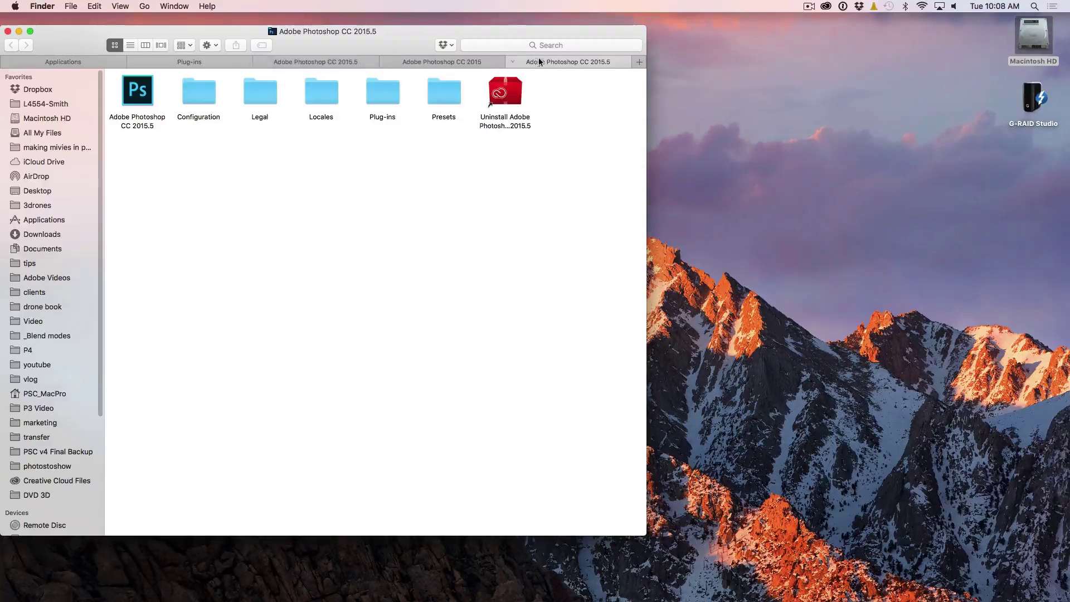
click(183, 61)
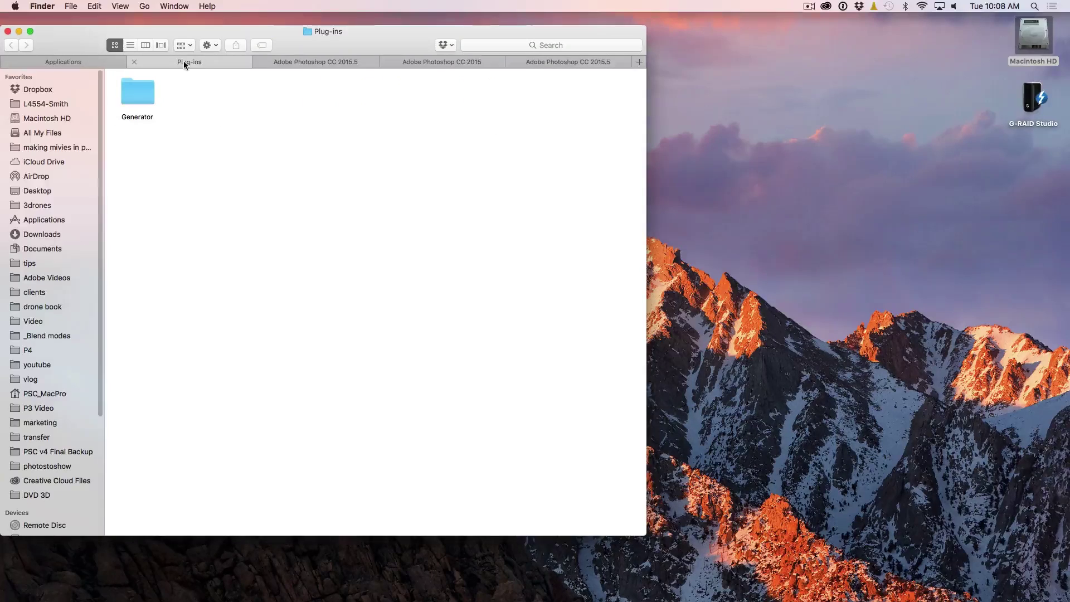
right_click(183, 61)
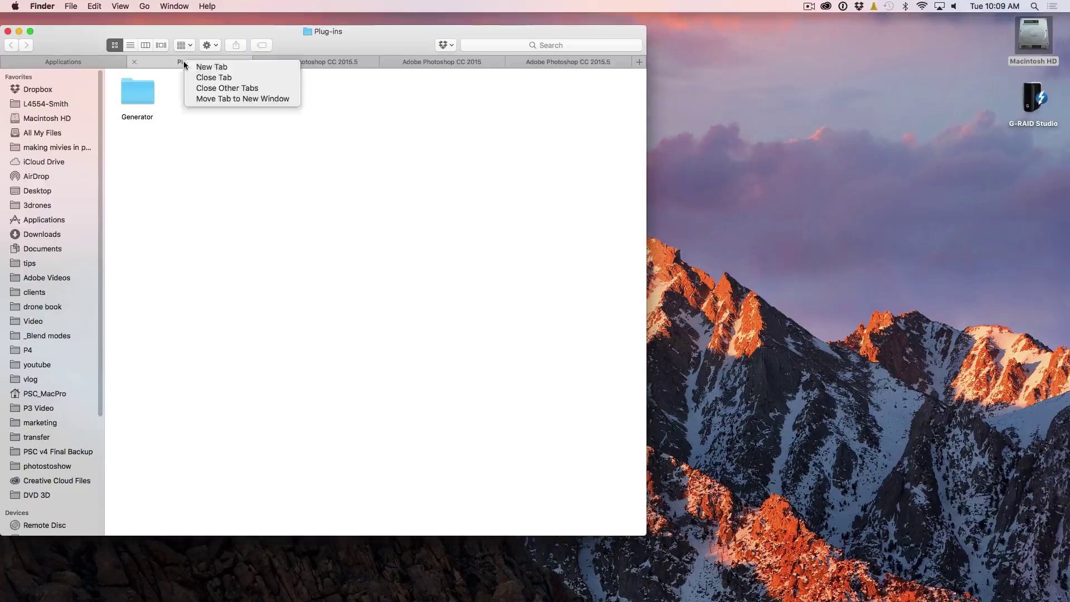
click(245, 99)
- Move the Google folder from CC 2015.5 Plug-ins into CC 2017 Plug-ins, authenticating with the password
drag(290, 56, 719, 11)
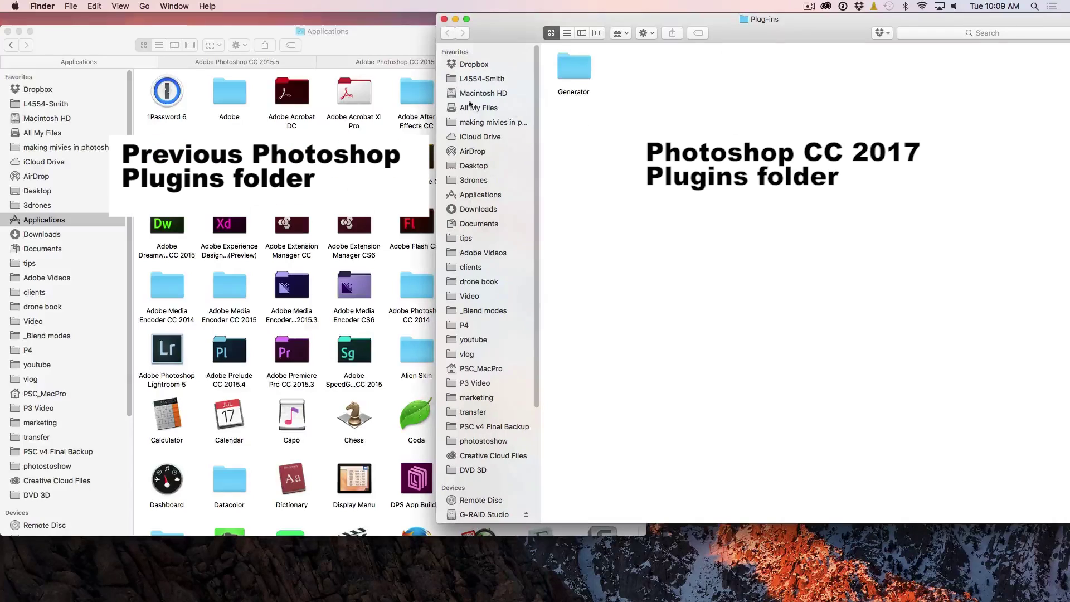
drag(375, 35, 375, 42)
click(262, 68)
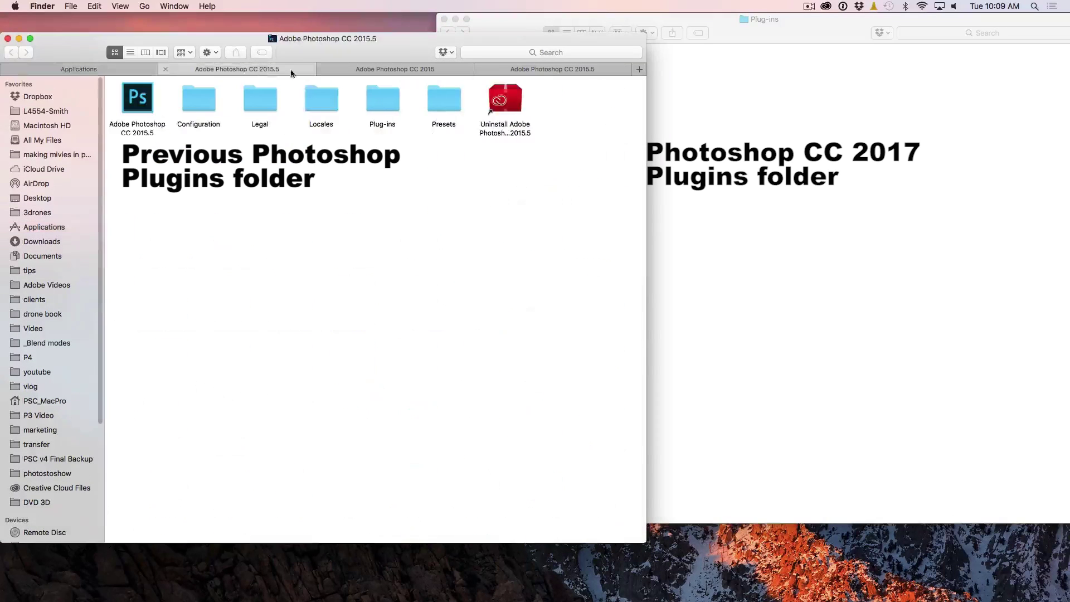
double_click(379, 106)
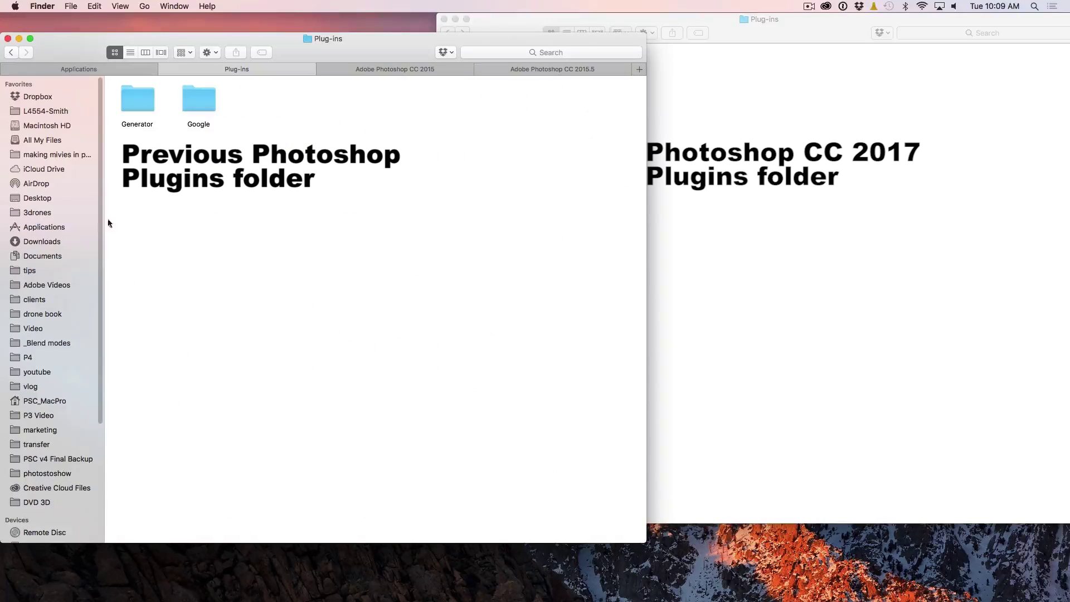
drag(199, 100, 495, 249)
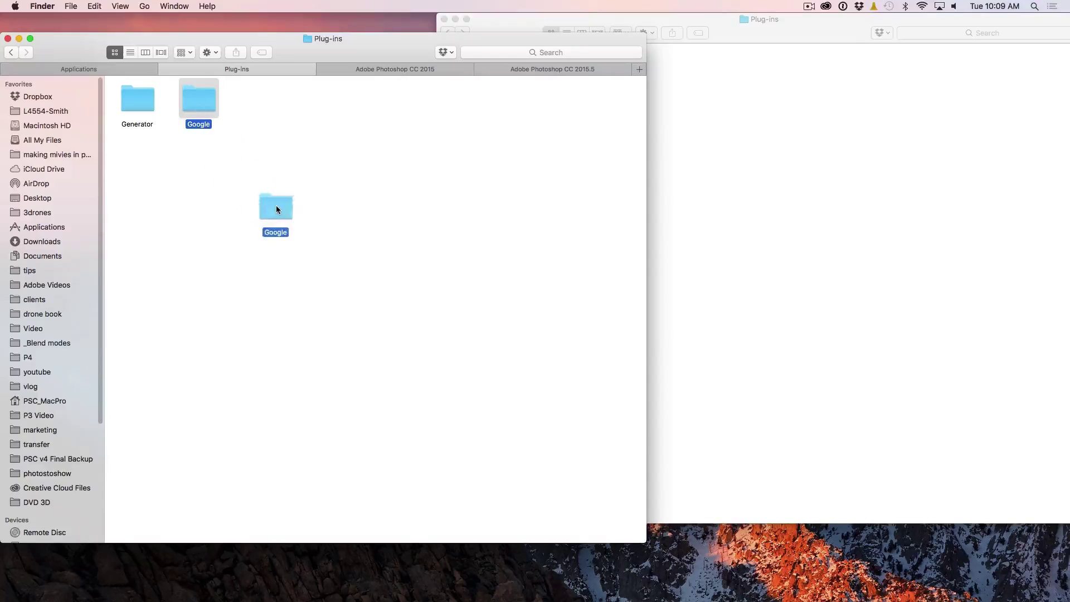
drag(495, 249, 925, 153)
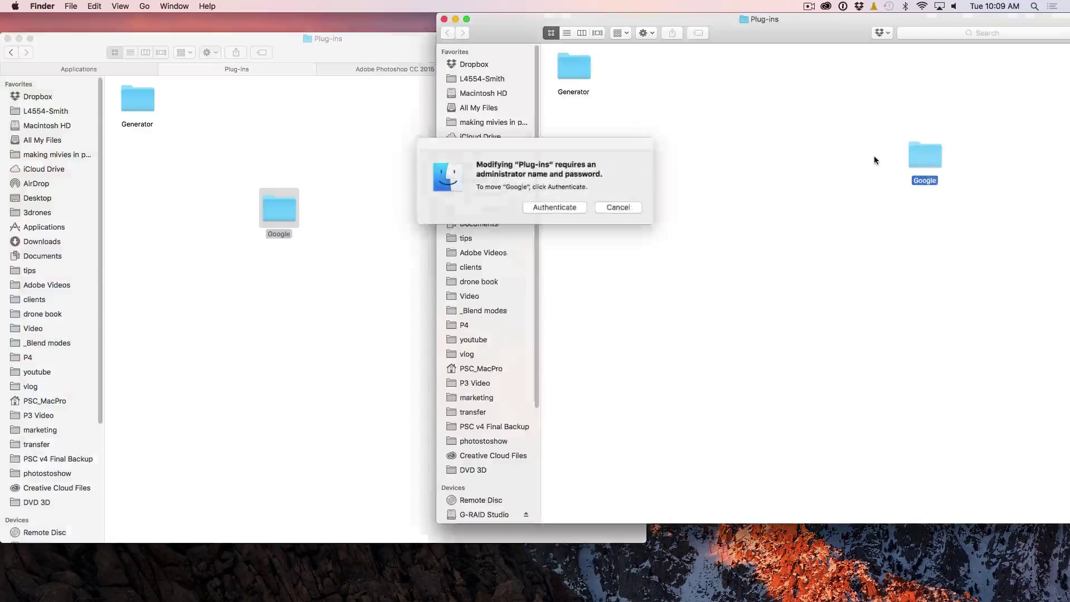
click(568, 210)
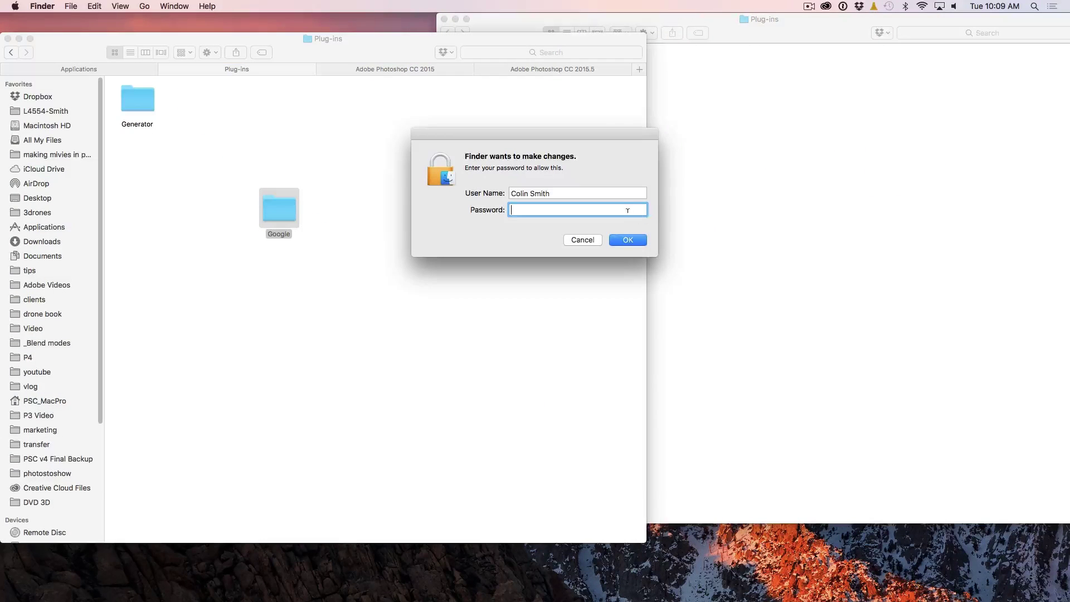
text(•••••••)
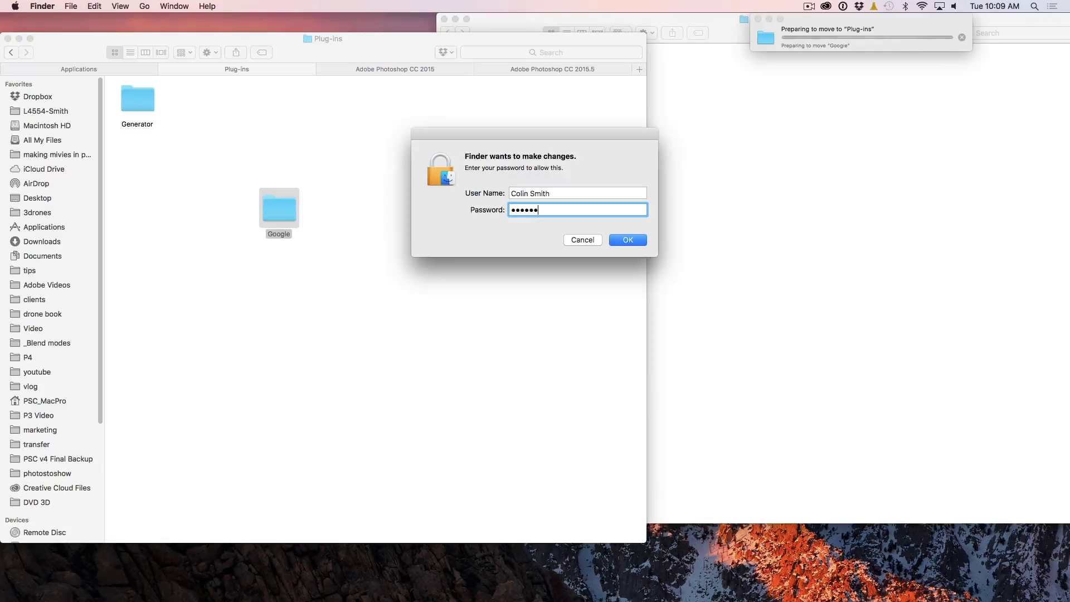
key(Return)
mouse_move(395, 69)
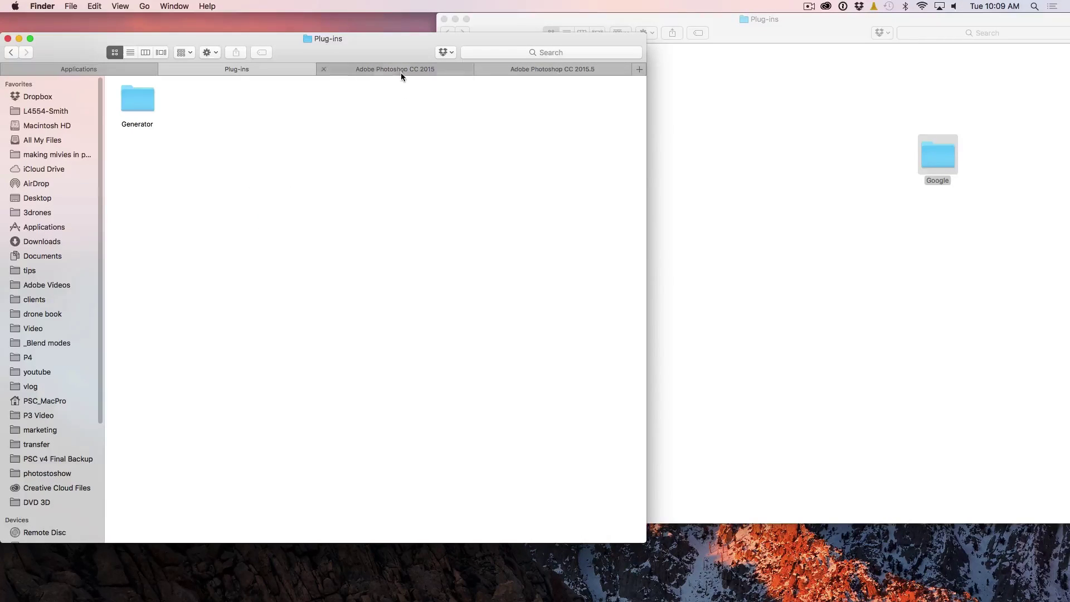
- Move Filters and ParticleShop from CC 2015 Plug-ins into CC 2017 Plug-ins, authenticating again
click(401, 71)
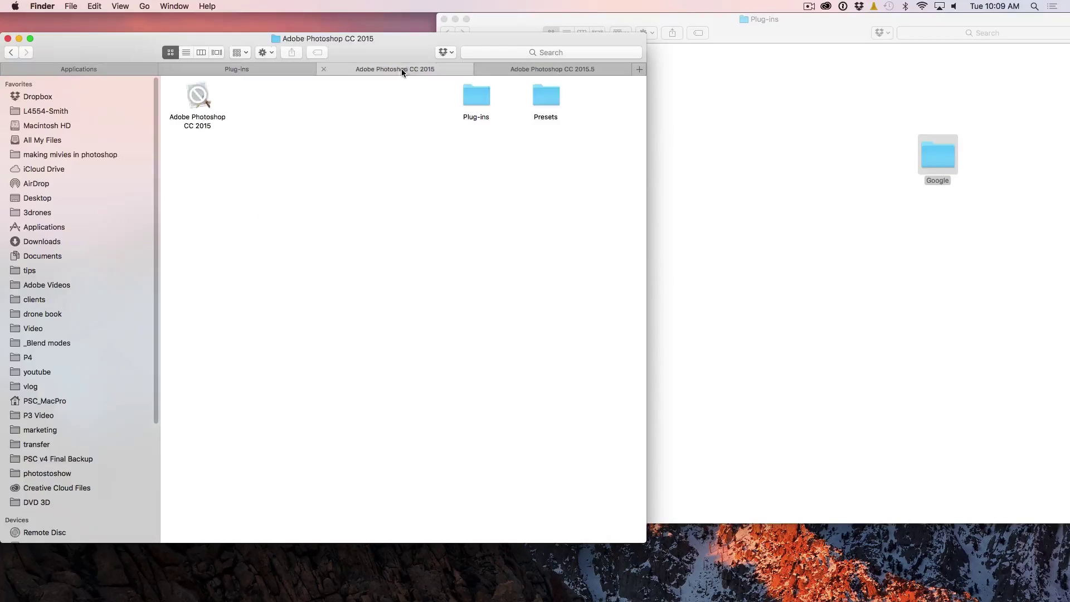
click(563, 68)
click(441, 70)
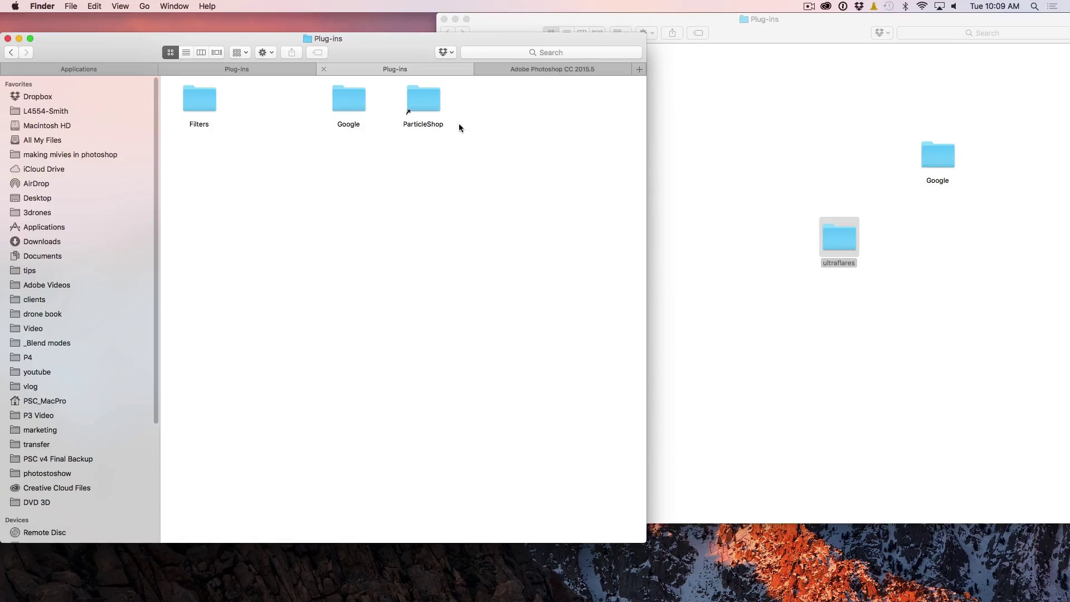
click(432, 96)
super+click(196, 99)
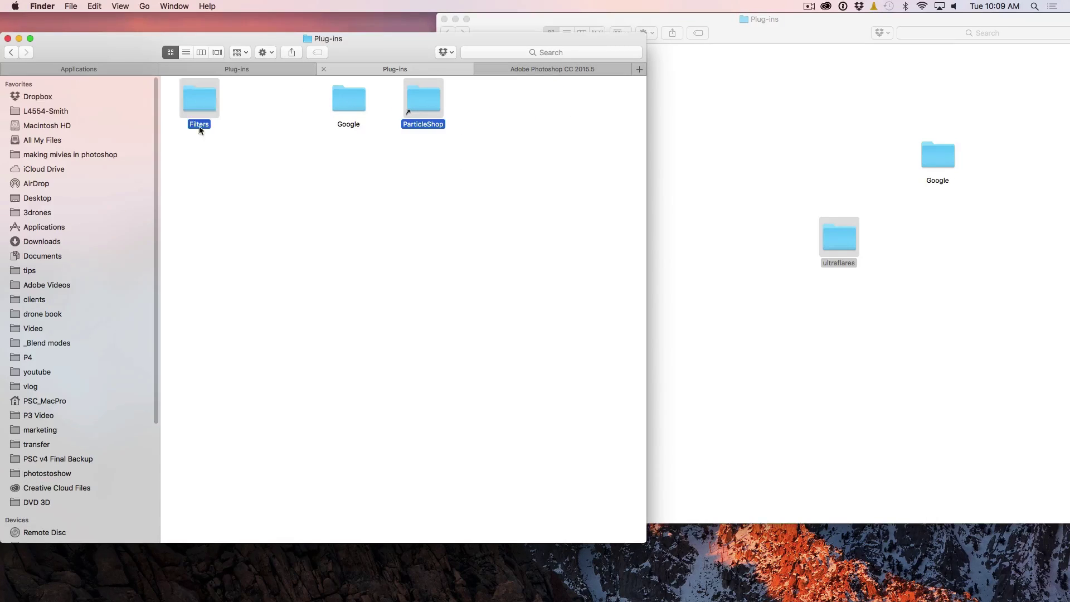
drag(431, 98, 889, 117)
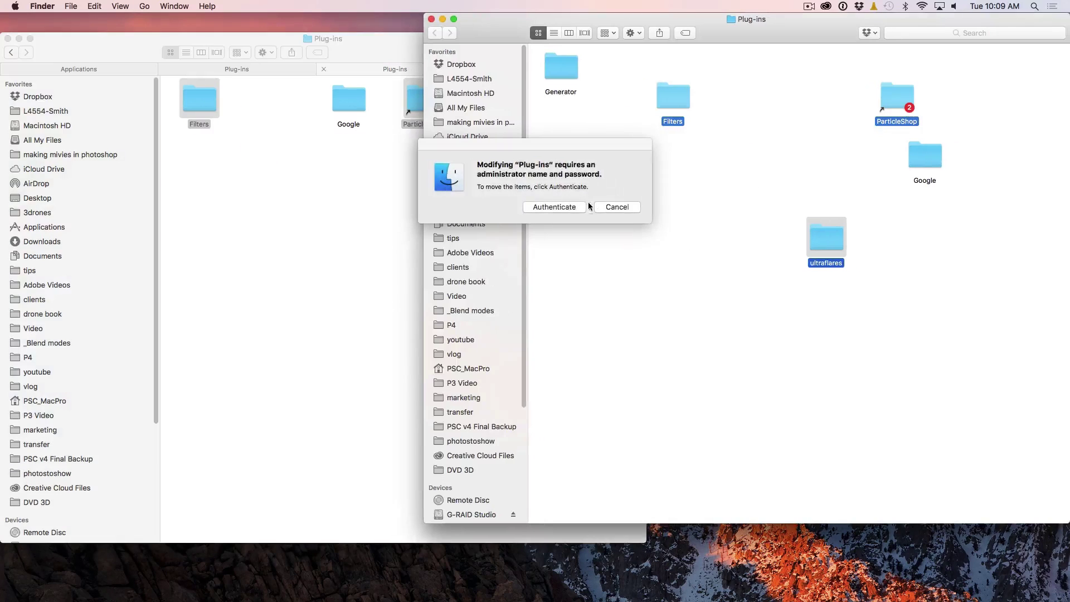
click(556, 208)
text(••••••)
key(Return)
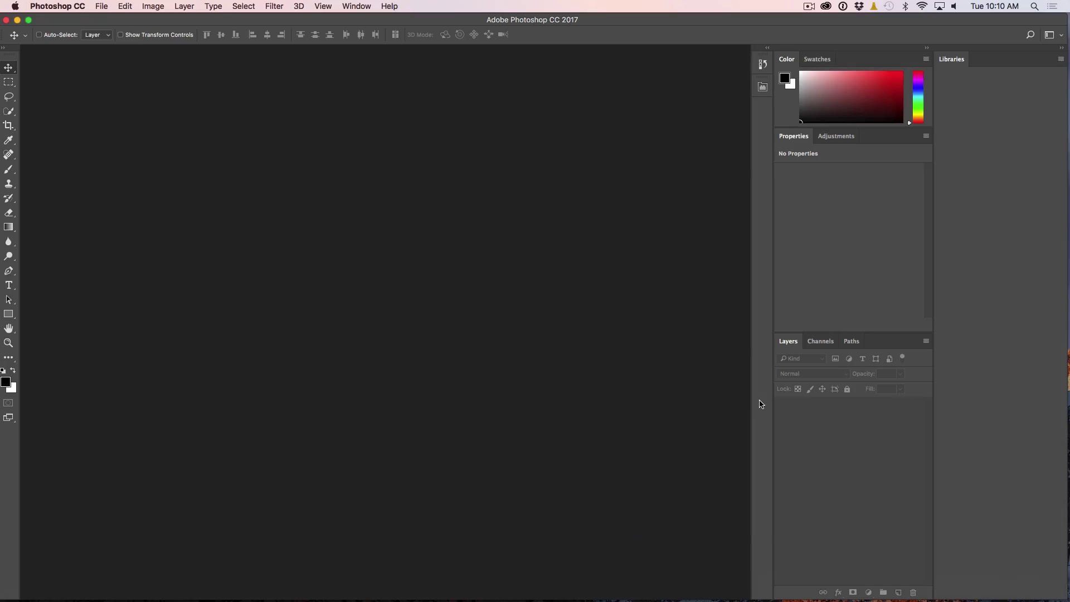
- Create a blank Default Photoshop Size (7×5 in) document and check the Filter menu for Nik Collection
click(101, 6)
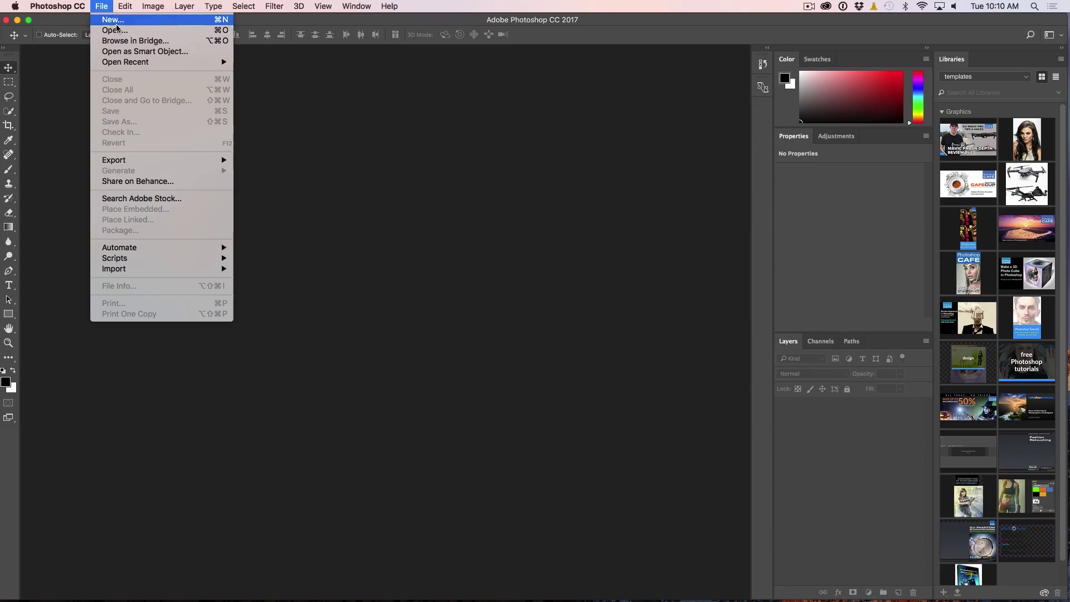
click(116, 22)
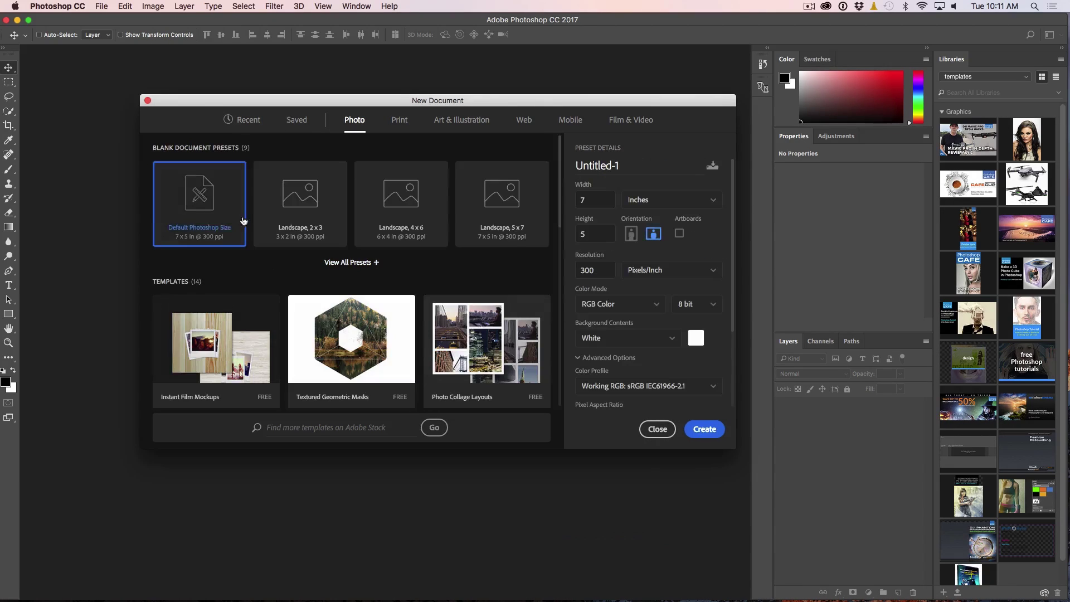
click(696, 428)
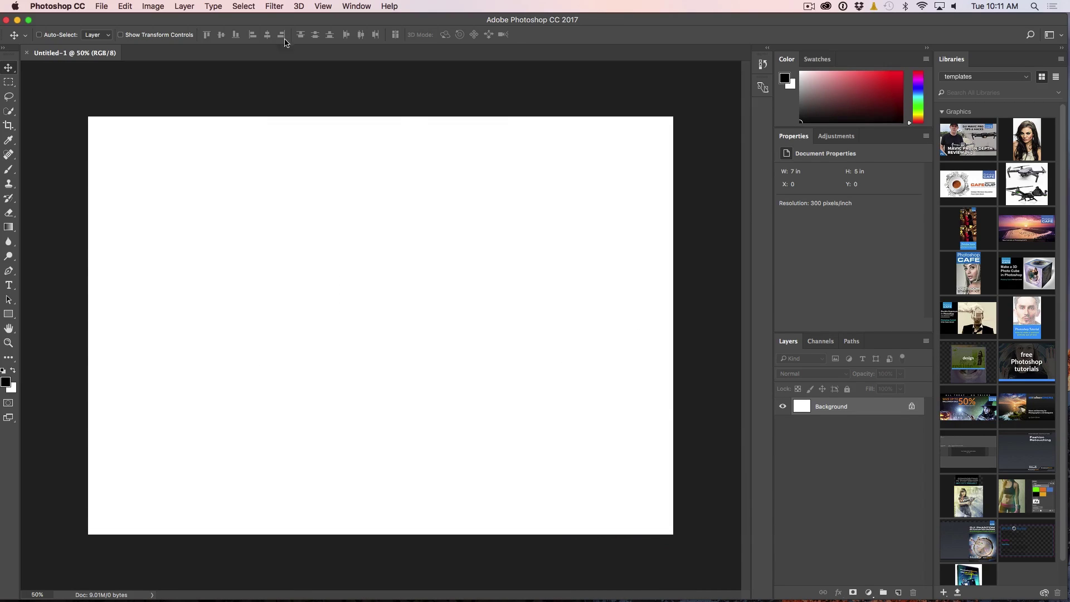
click(276, 6)
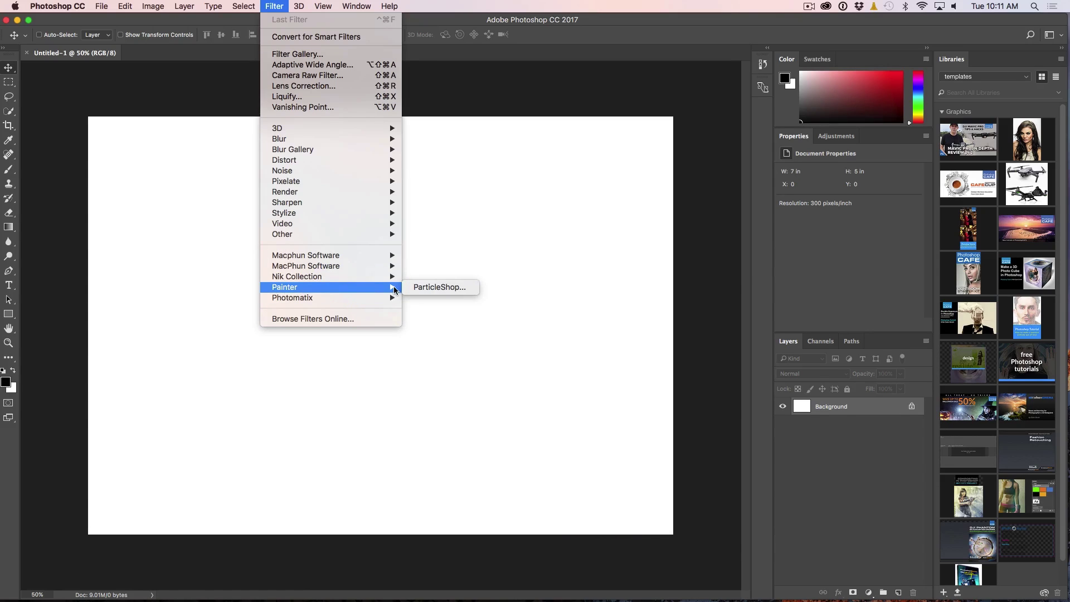
mouse_move(330, 276)
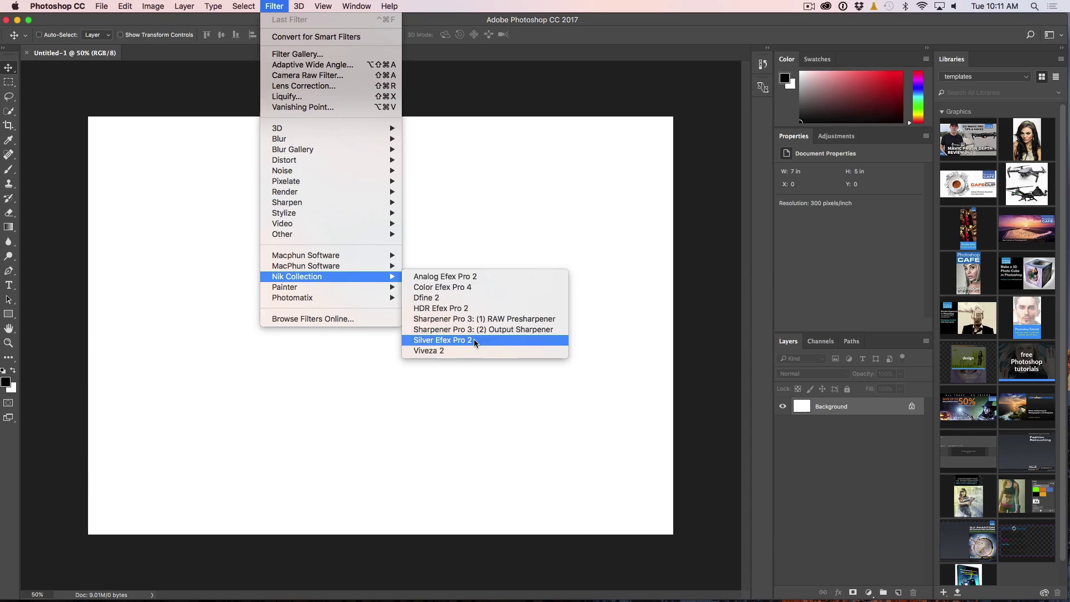
- Run Color Efex Pro 4 from Filter > Nik Collection on the blank document
click(489, 287)
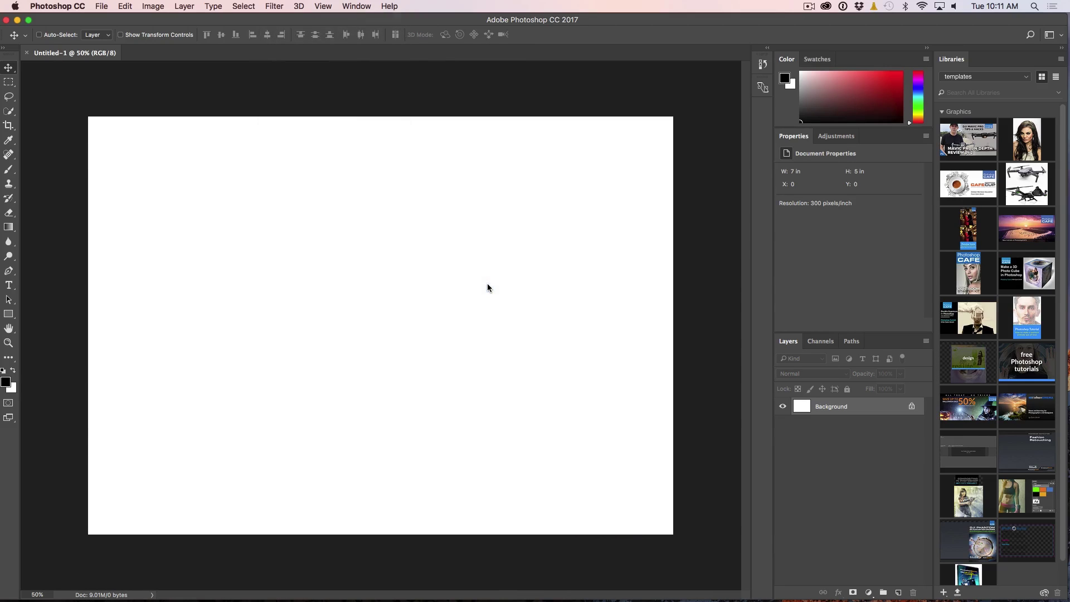